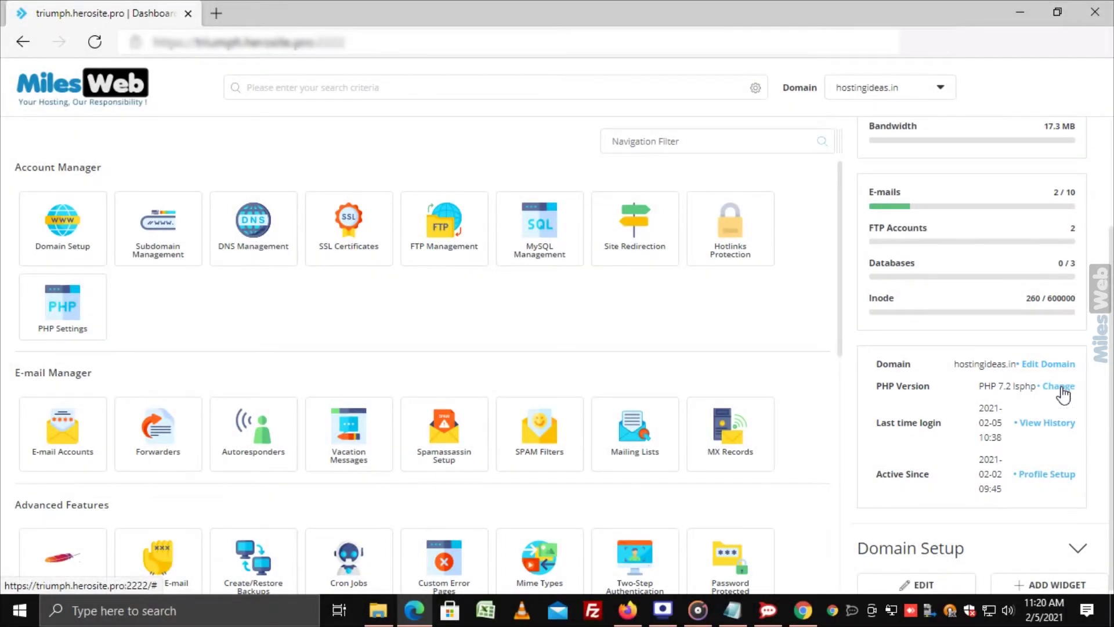
Step: Change the domain's PHP version to PHP 7.3 lsphp in the PHP version selector and save it
click(1060, 389)
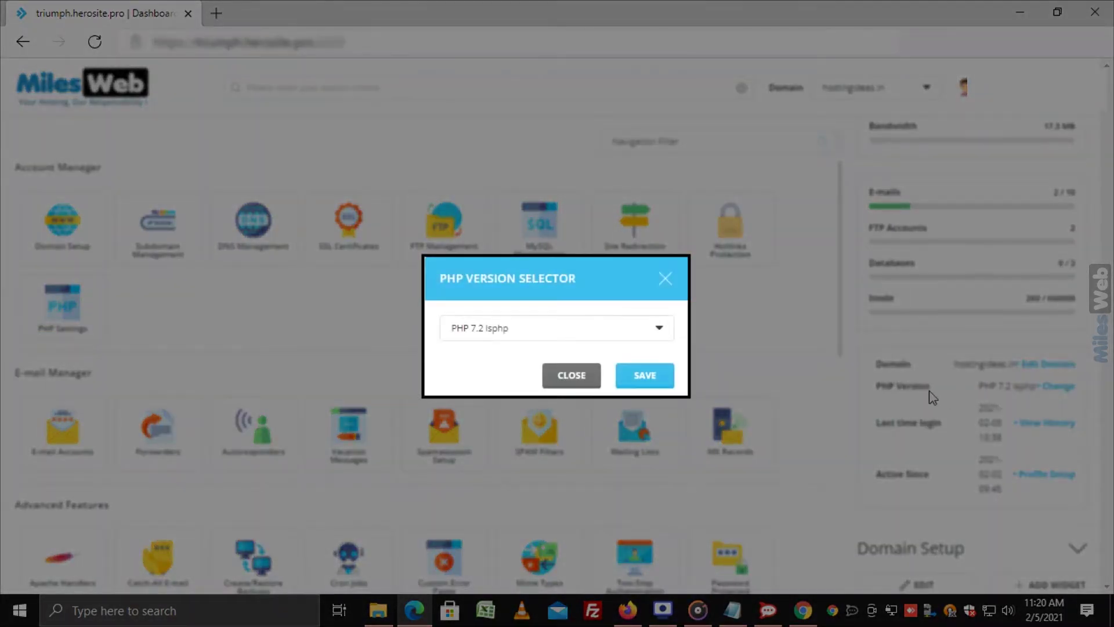
click(662, 331)
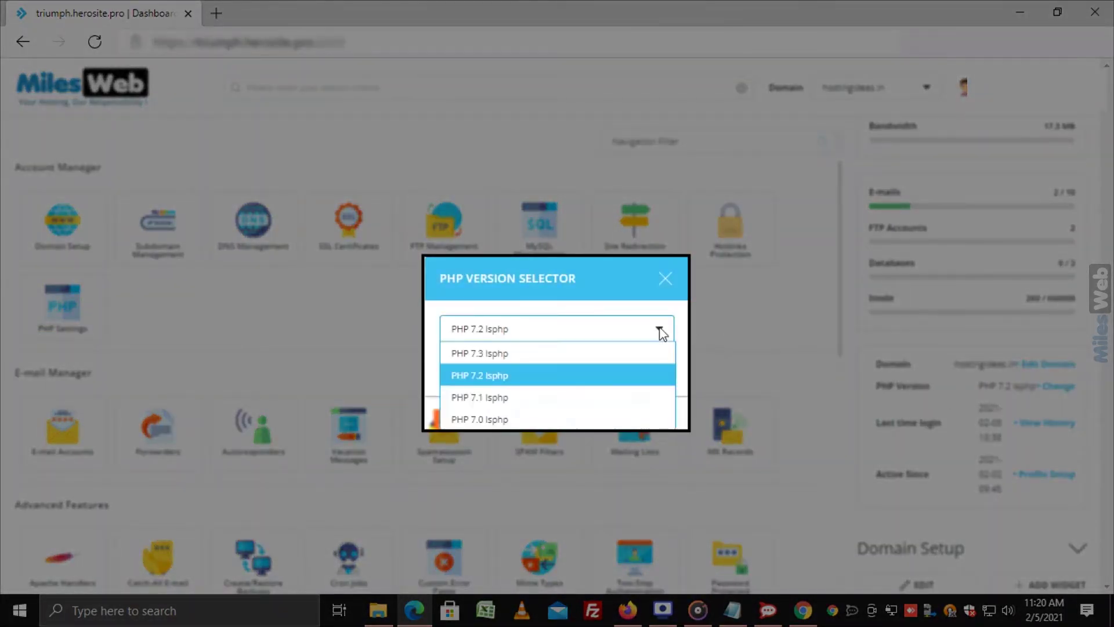
click(547, 354)
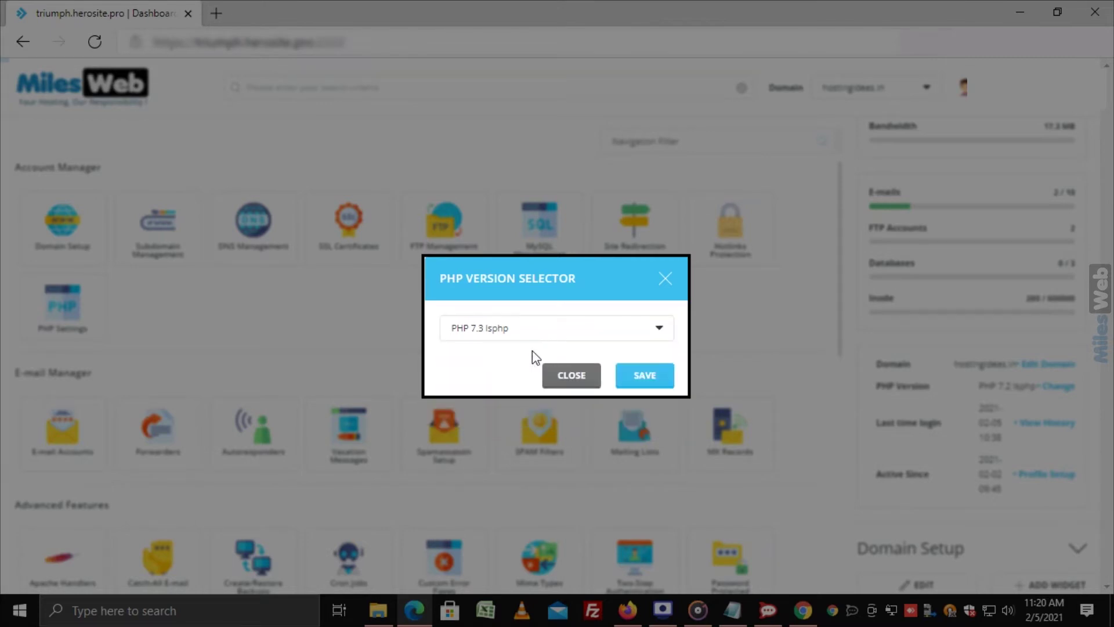
click(649, 377)
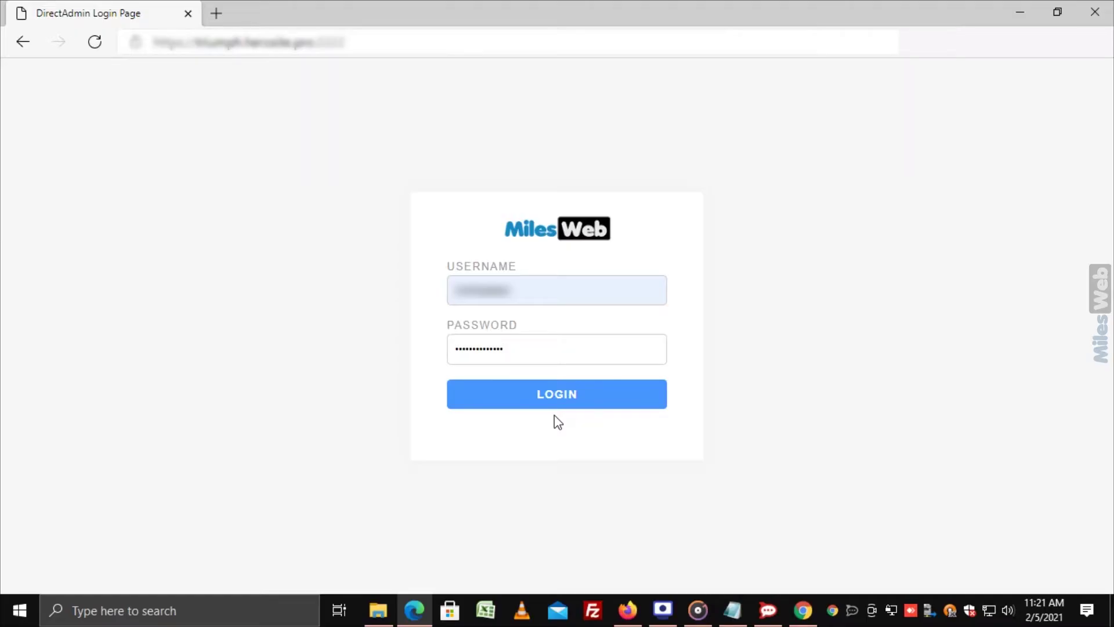
Step: Log in to the hosting control panel and select hostingideas.in as the active domain
click(559, 402)
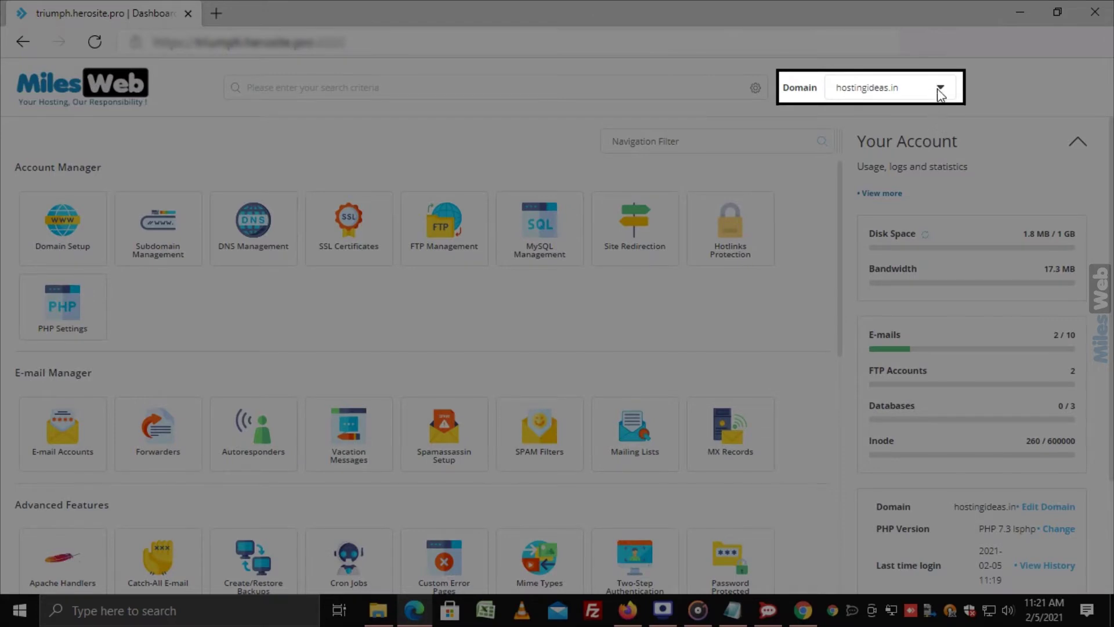
click(939, 90)
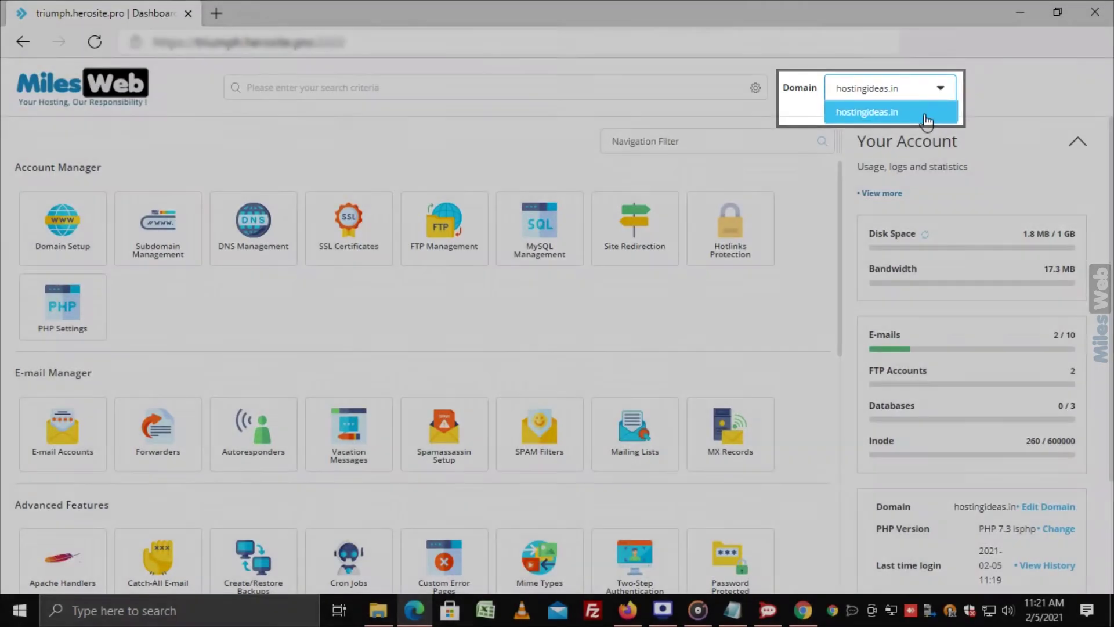
click(927, 119)
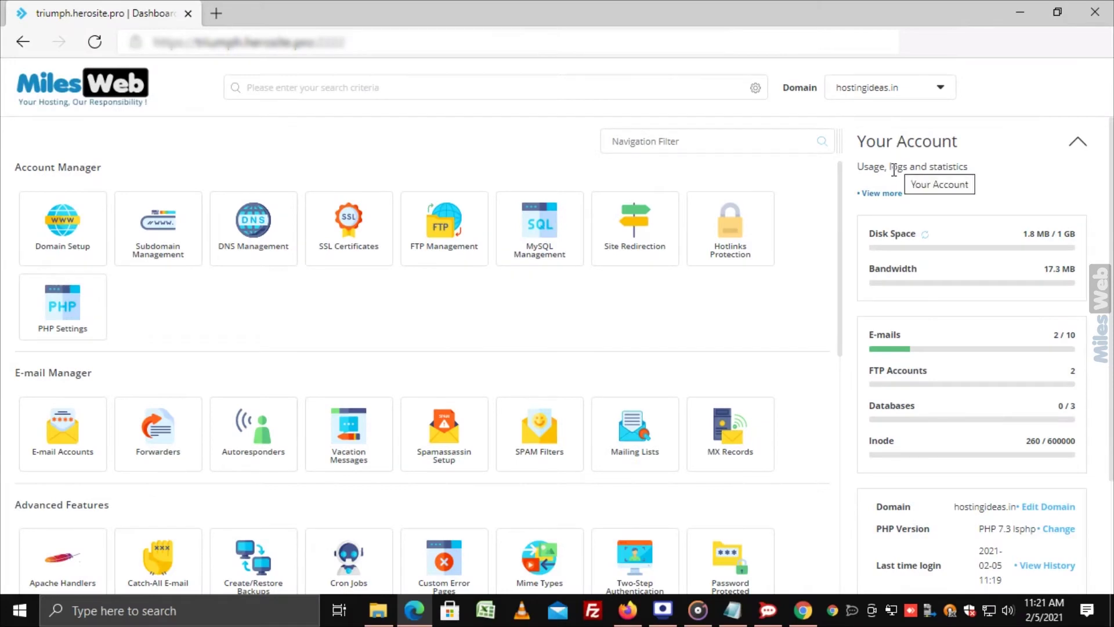
Step: Open the Select PHP version feature, choose PHP version 5.4 and look over its extensions
scroll(702, 302, down, 5)
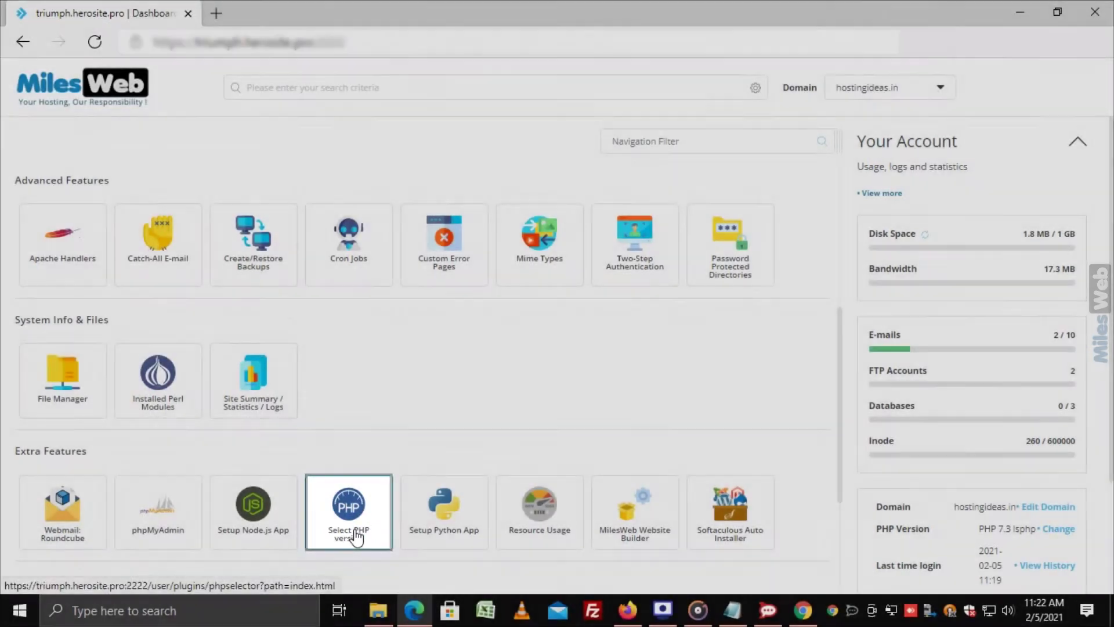
click(360, 531)
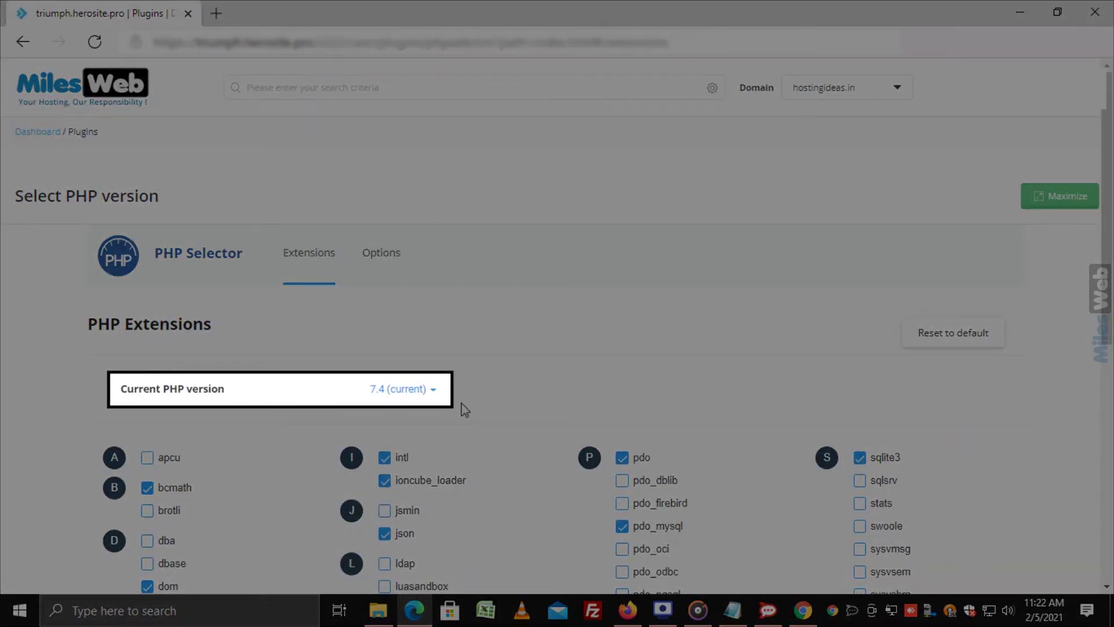
click(431, 390)
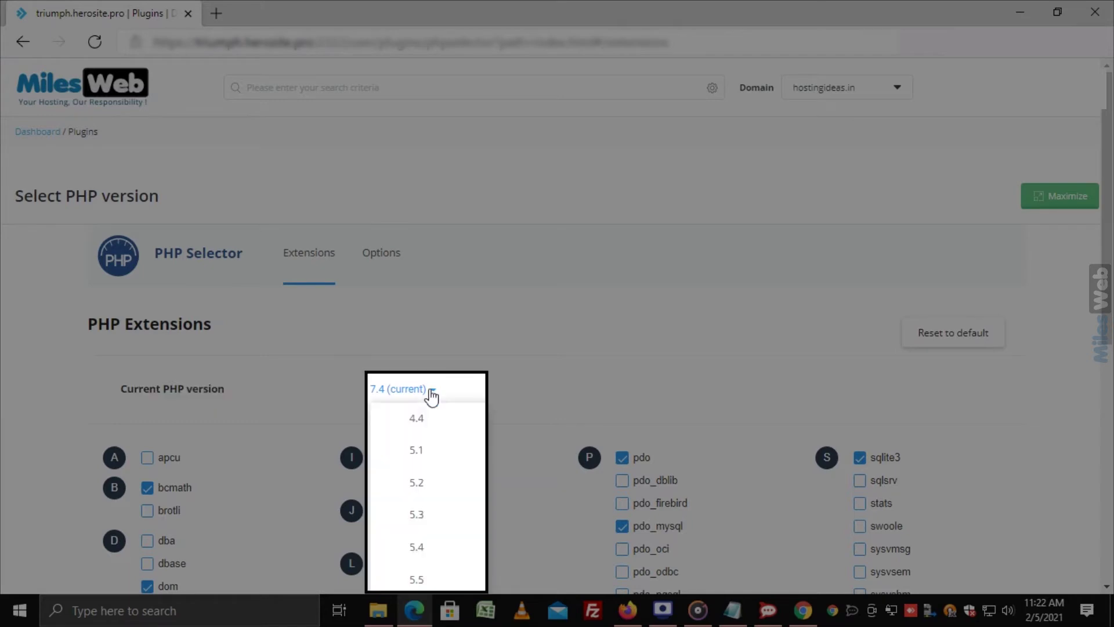
click(440, 547)
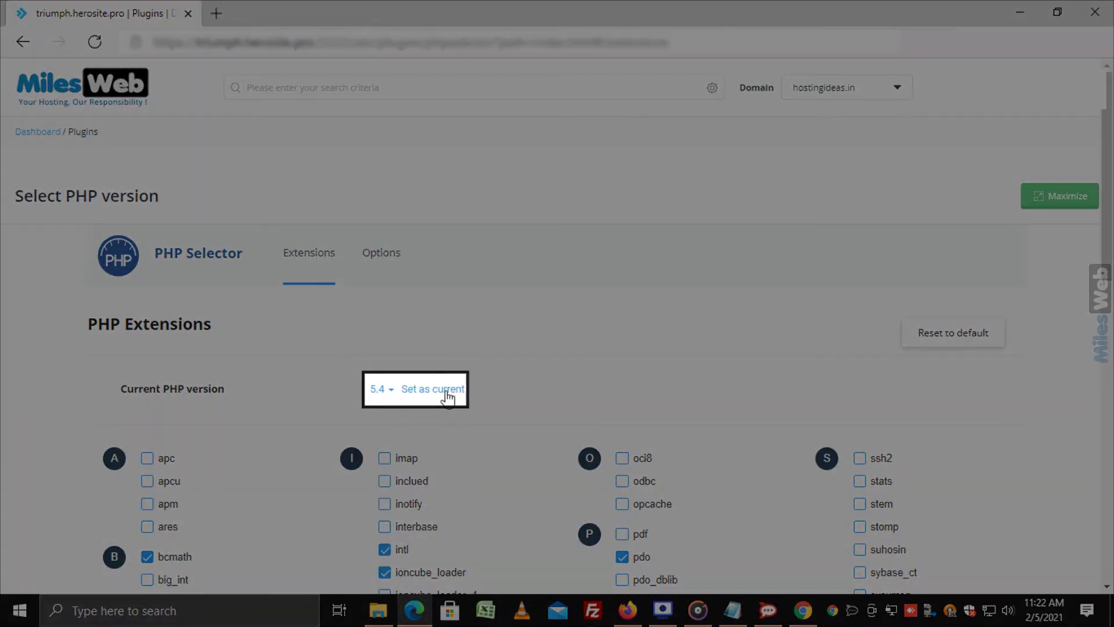
scroll(481, 411, down, 1)
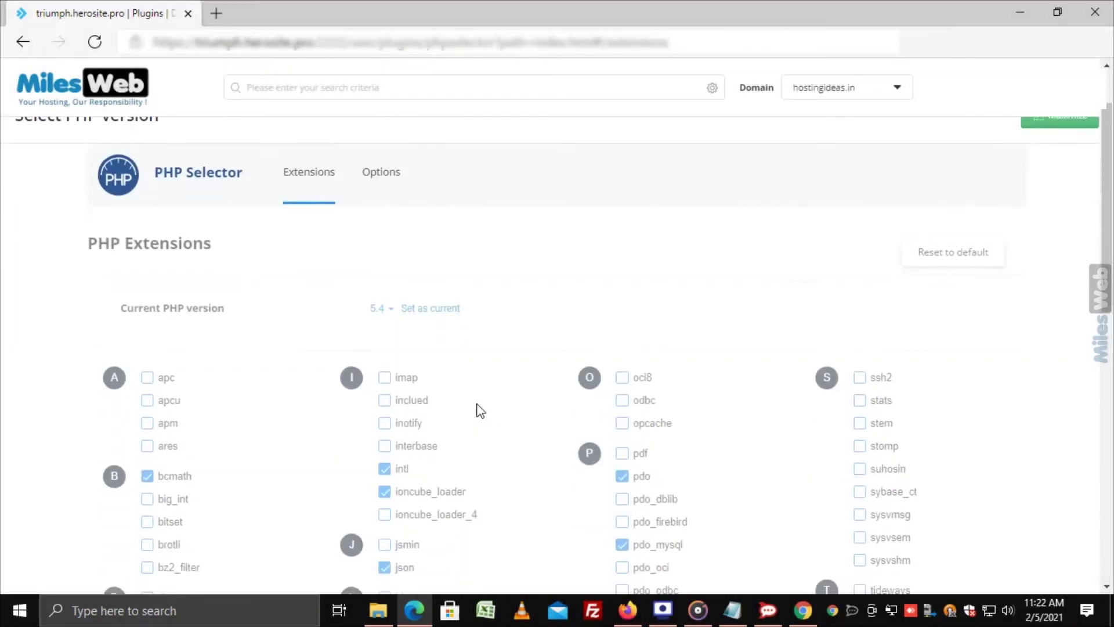
scroll(481, 410, down, 1)
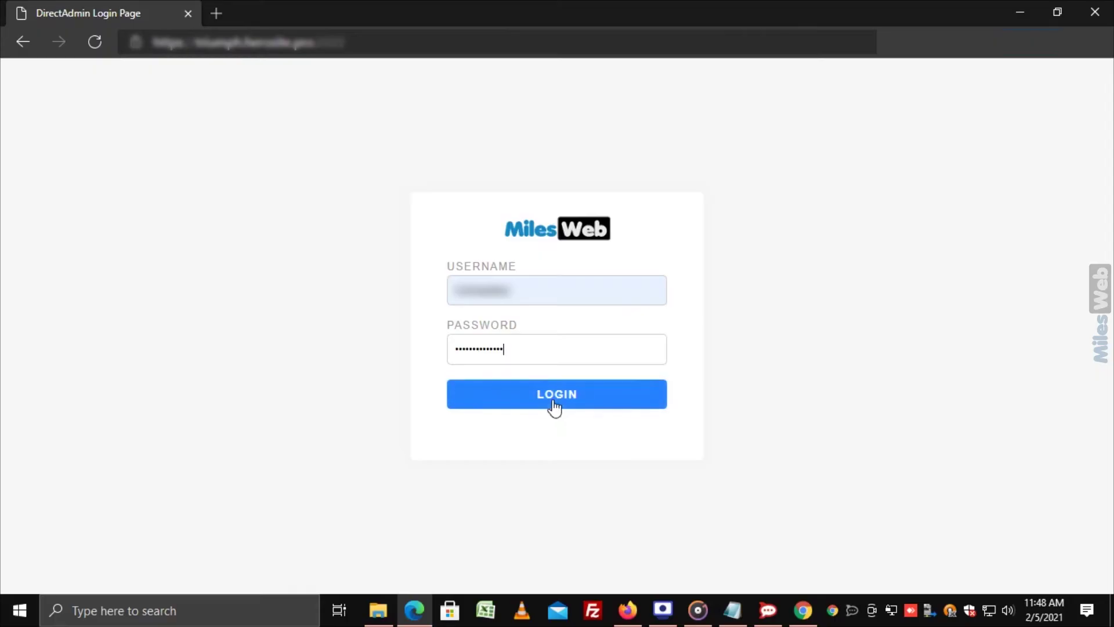
Step: Log in to the control panel and open the public_html folder in the File Manager
click(551, 403)
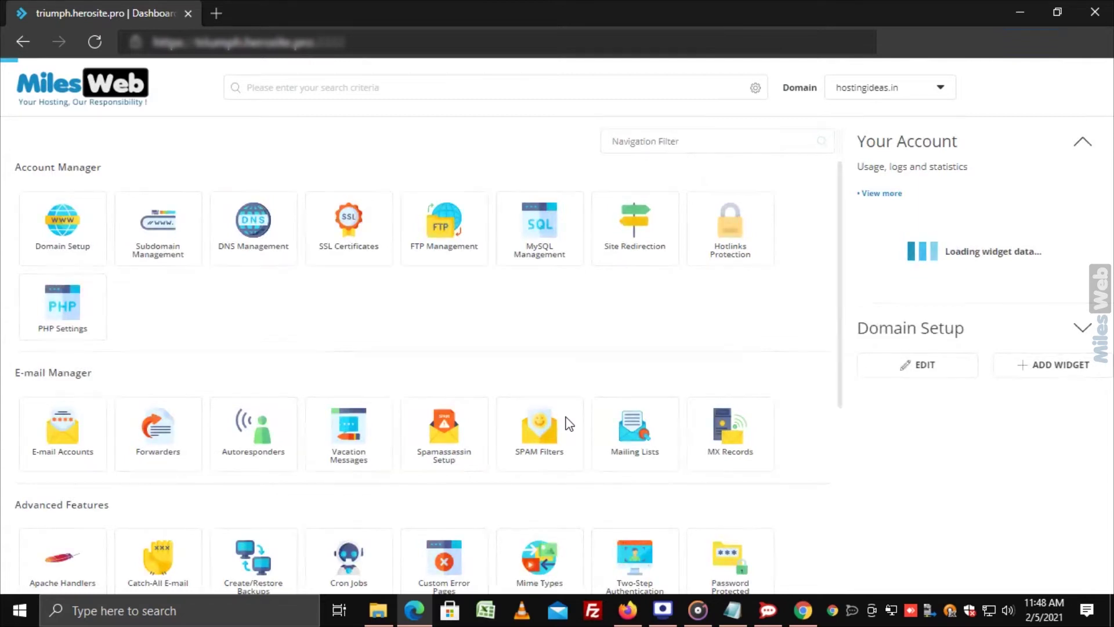
scroll(569, 424, down, 5)
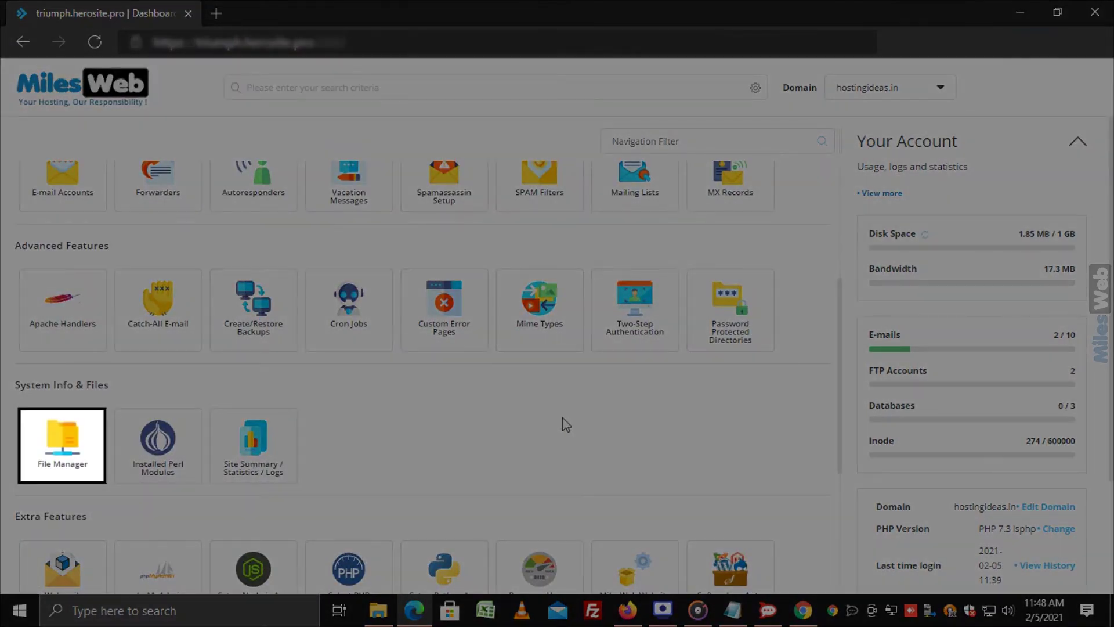
click(68, 435)
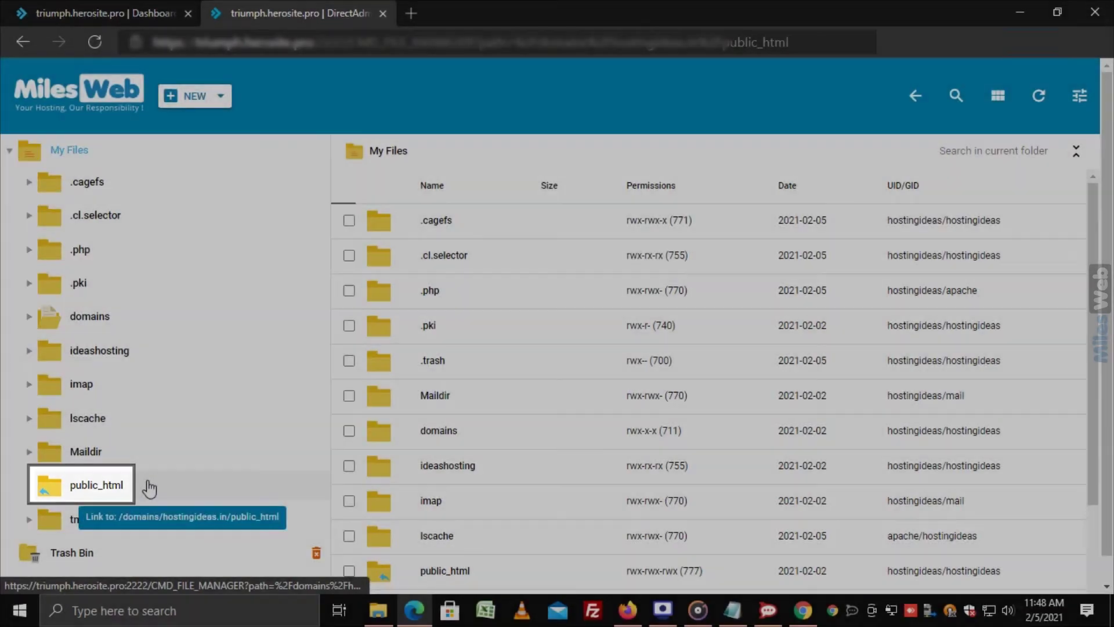
click(149, 488)
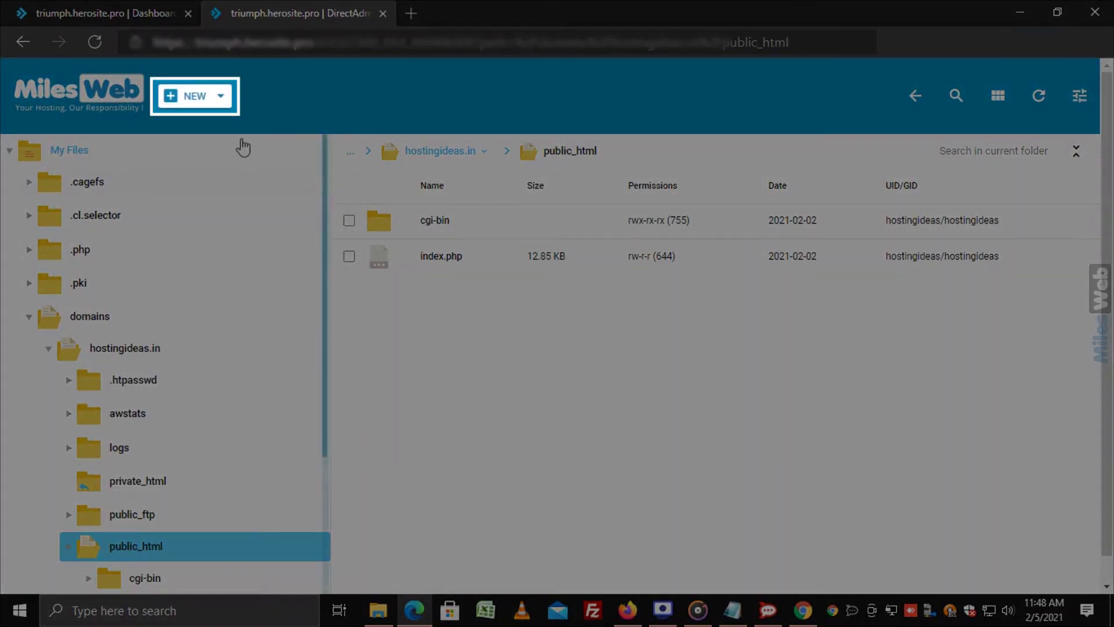
Step: Create a new PHP text file named phpinfo.php in the public_html folder
click(223, 103)
mouse_move(203, 146)
click(253, 213)
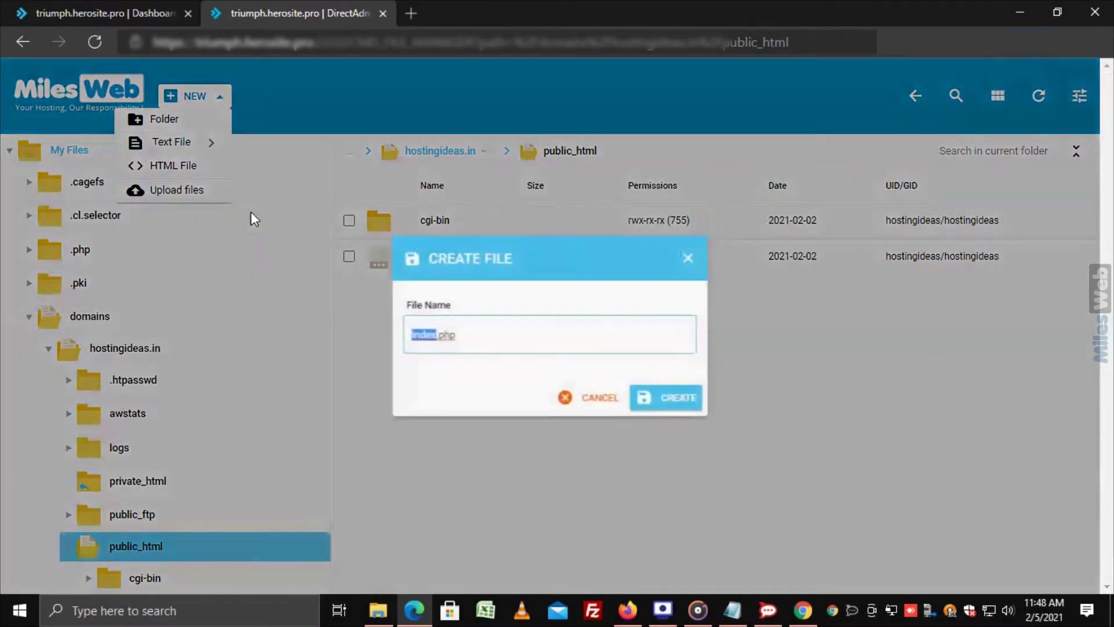
text(phpinfo)
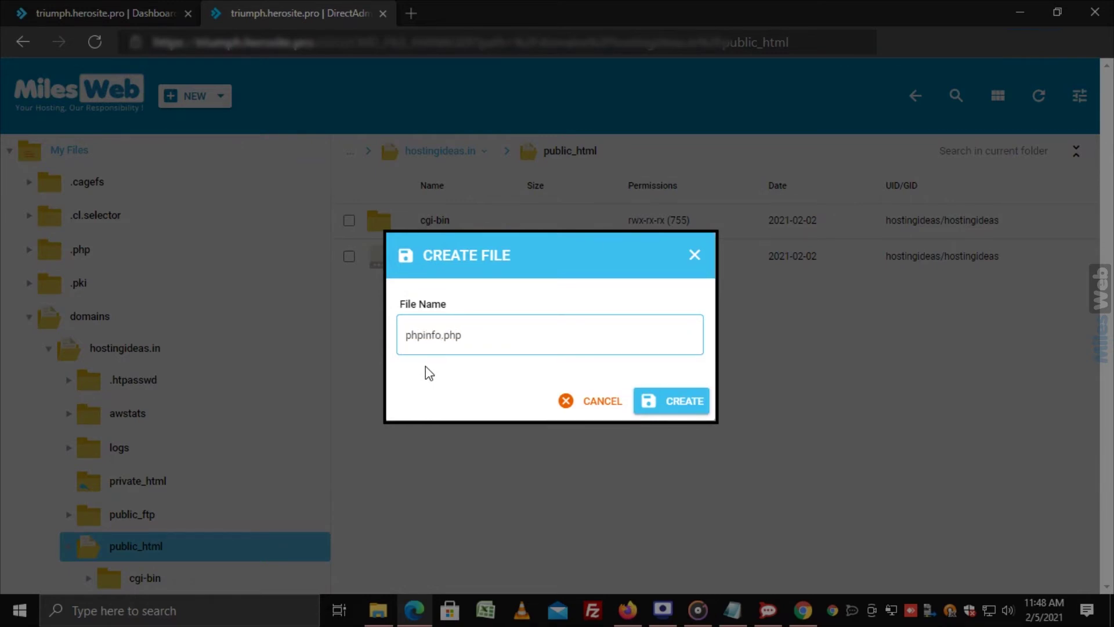
click(685, 405)
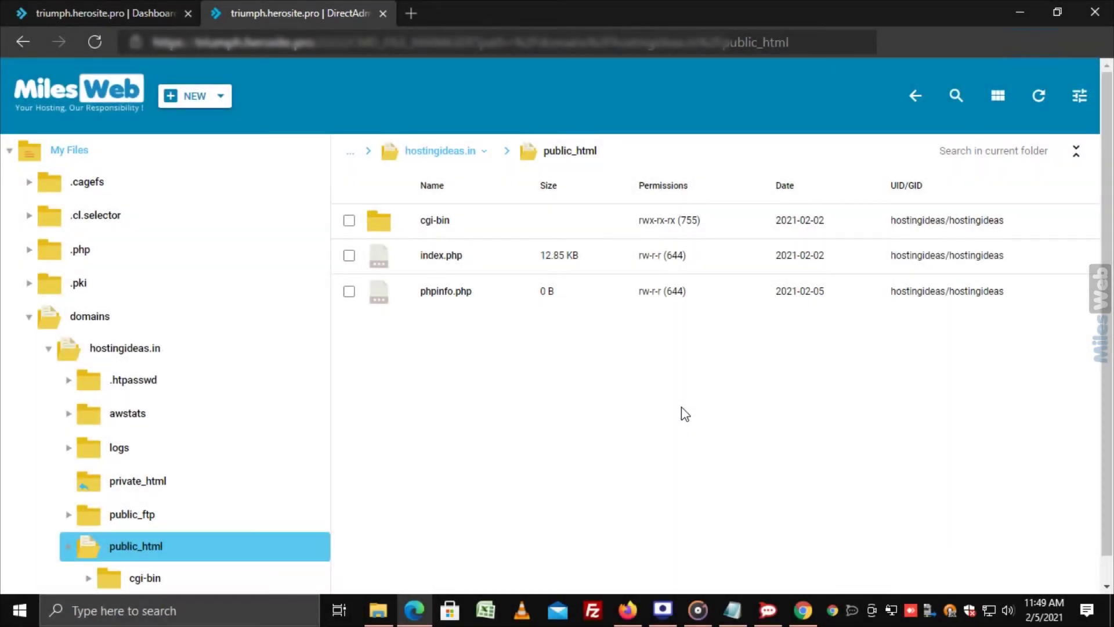
Step: Edit phpinfo.php to contain "<?php phpinfo(); ?>" on three lines, one part per line, and save it
right_click(437, 295)
click(476, 308)
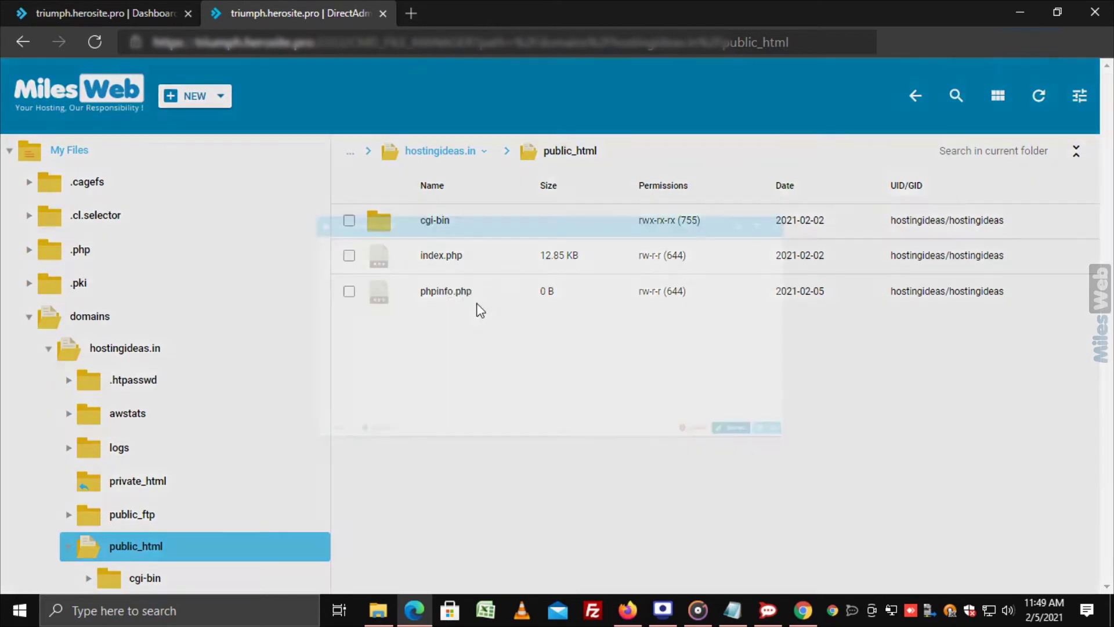
click(458, 305)
text(<?php phpinfo(); ?>)
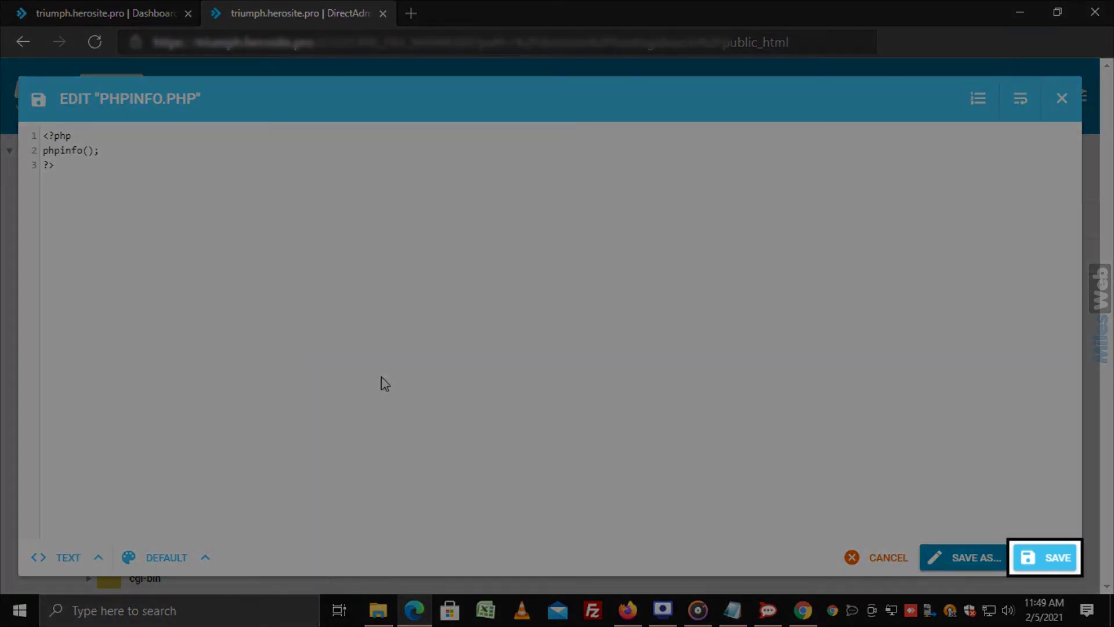
click(1042, 558)
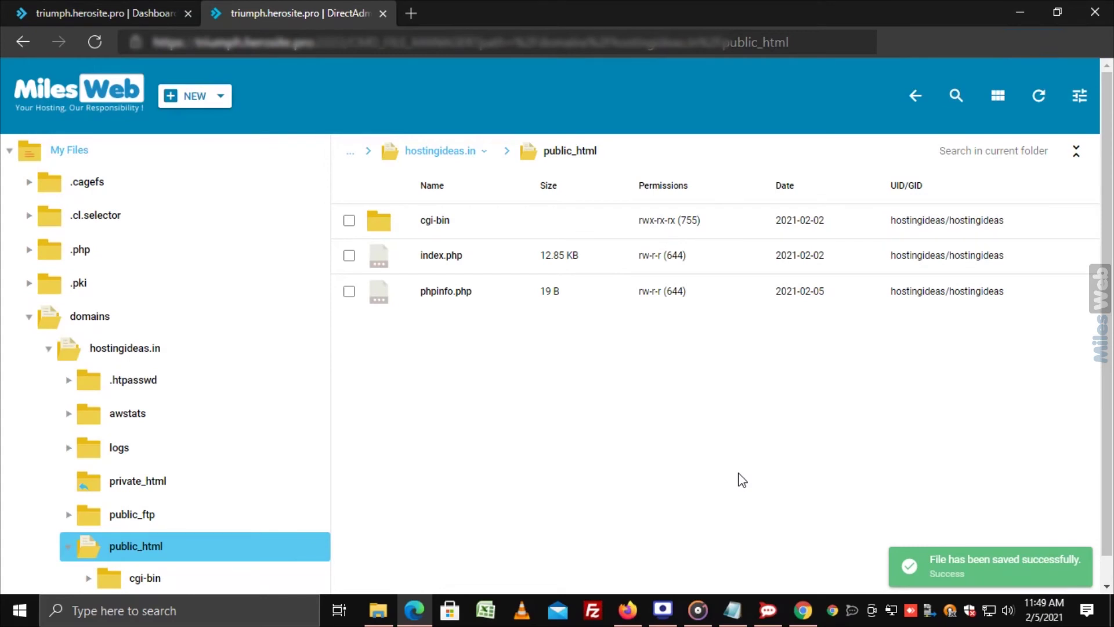
Step: Open hostingideas.in/phpinfo.php in a new browser tab and review the domain's PHP version and configuration details
key(ctrl+t)
text(hostingideas.in/phpinfo.php)
key(Return)
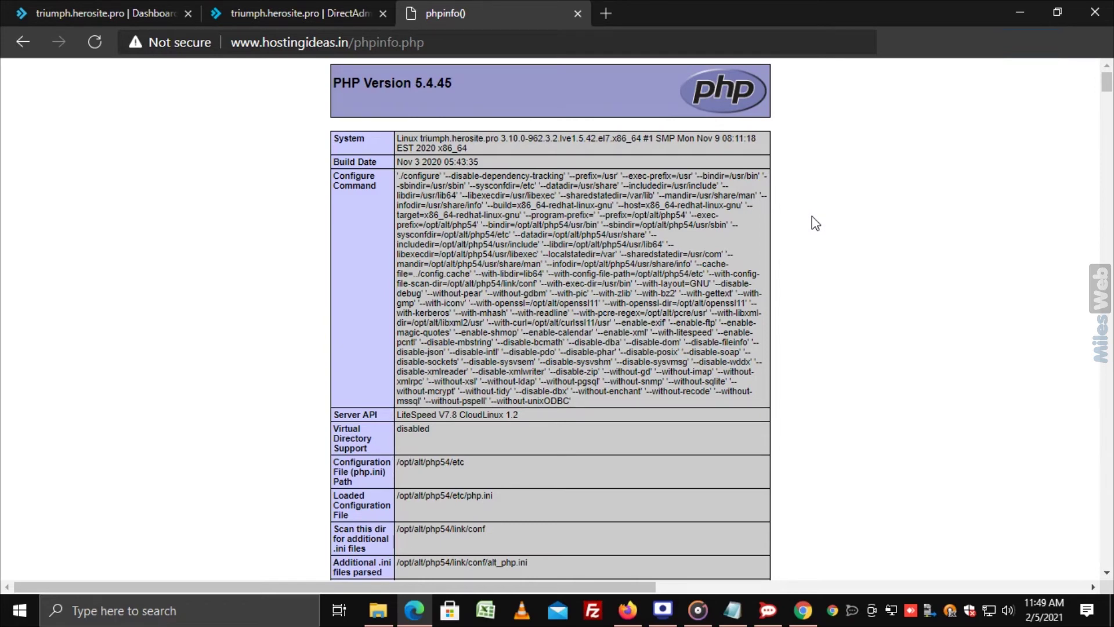
scroll(812, 217, down, 3)
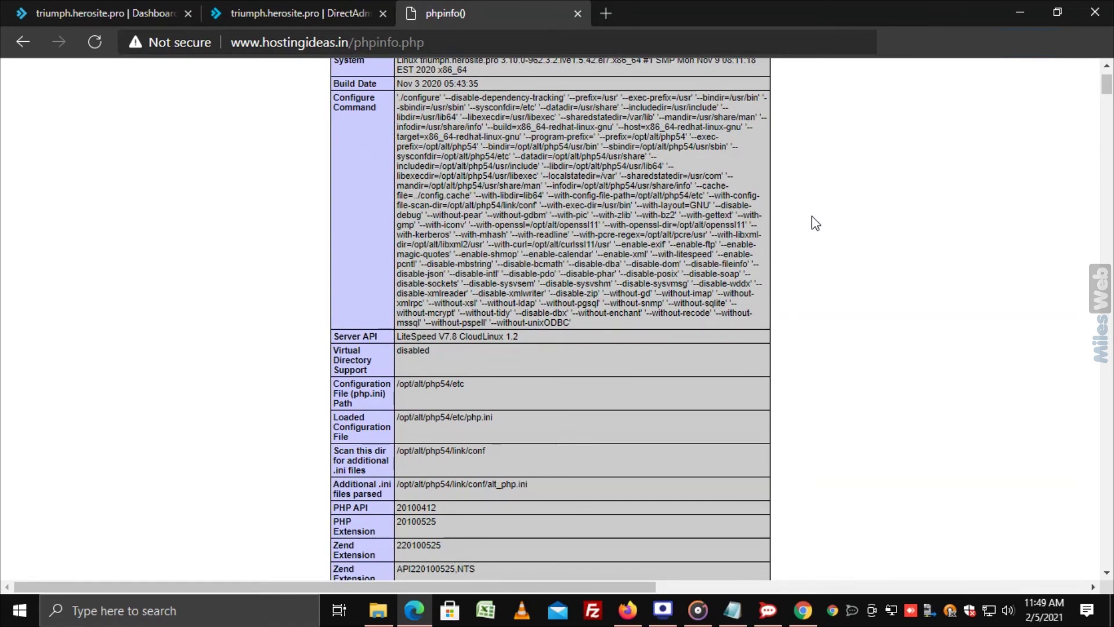
scroll(813, 216, down, 1)
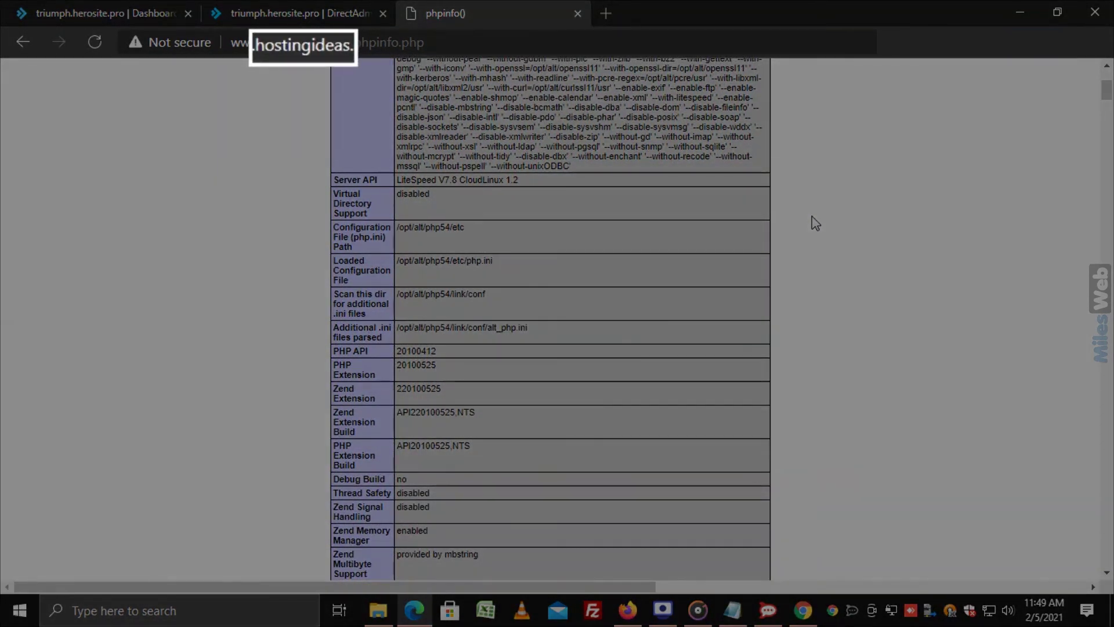
scroll(813, 217, up, 3)
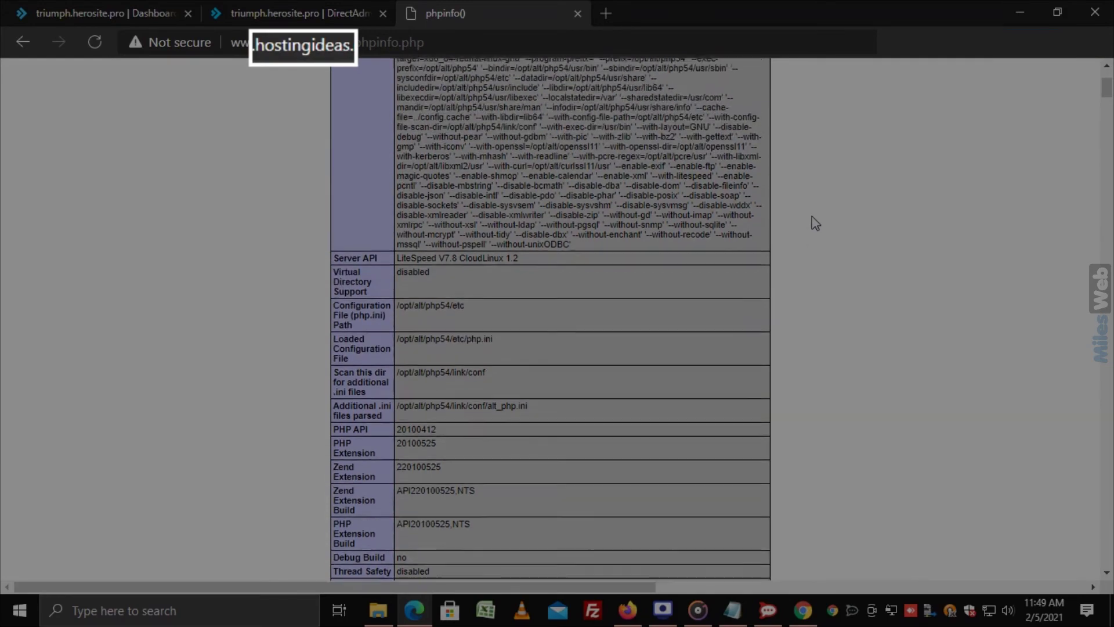